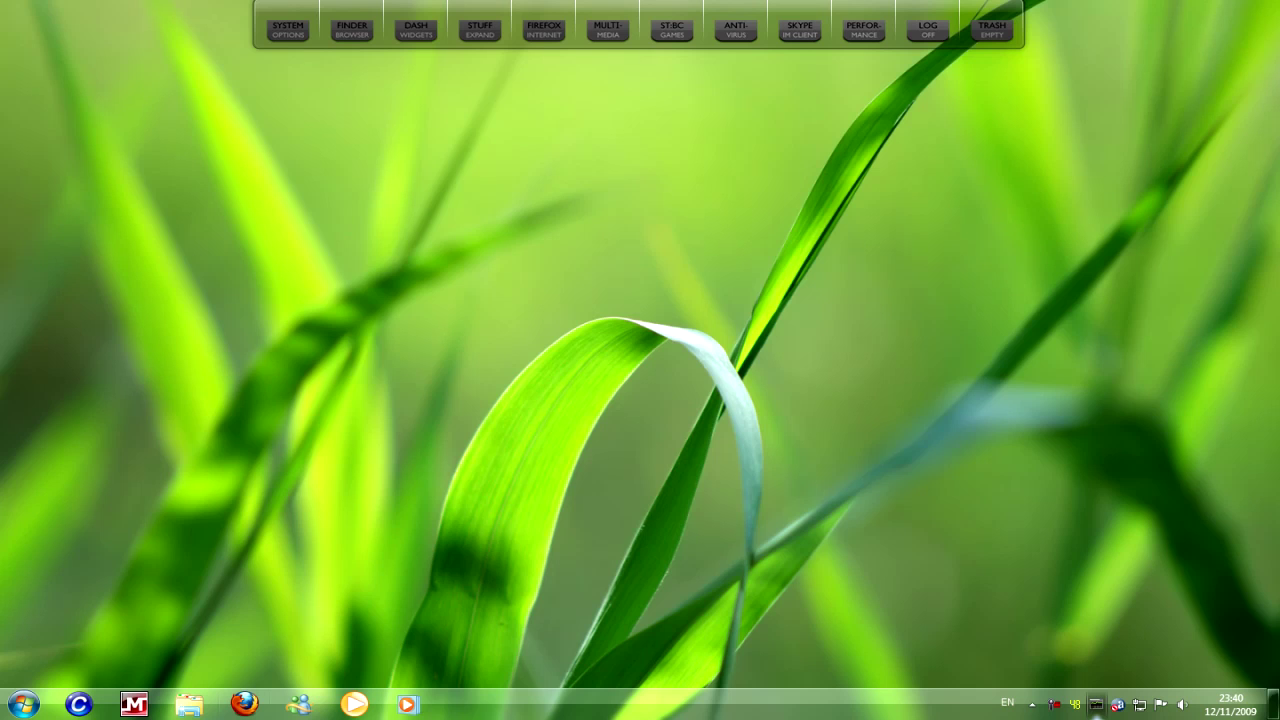
Step: Search Google for Piriform in Firefox and open the Speccy product page on the Piriform website
left_click(244, 705)
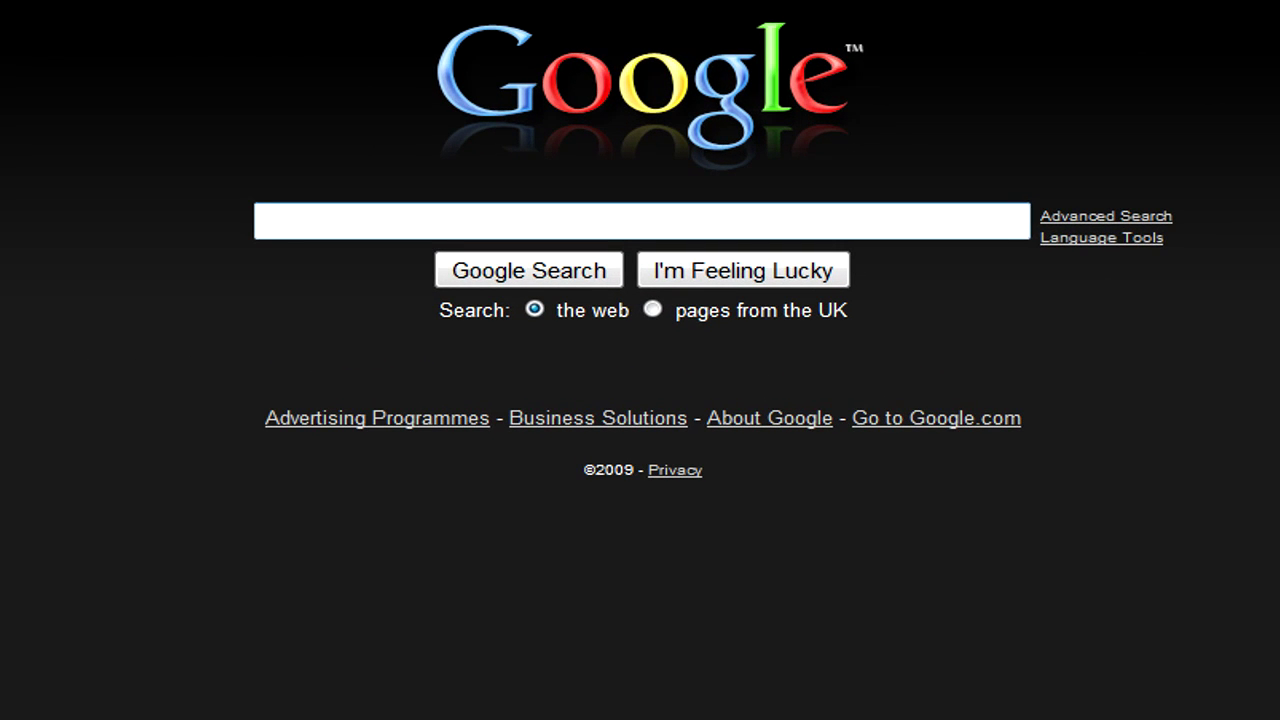
type("Piri")
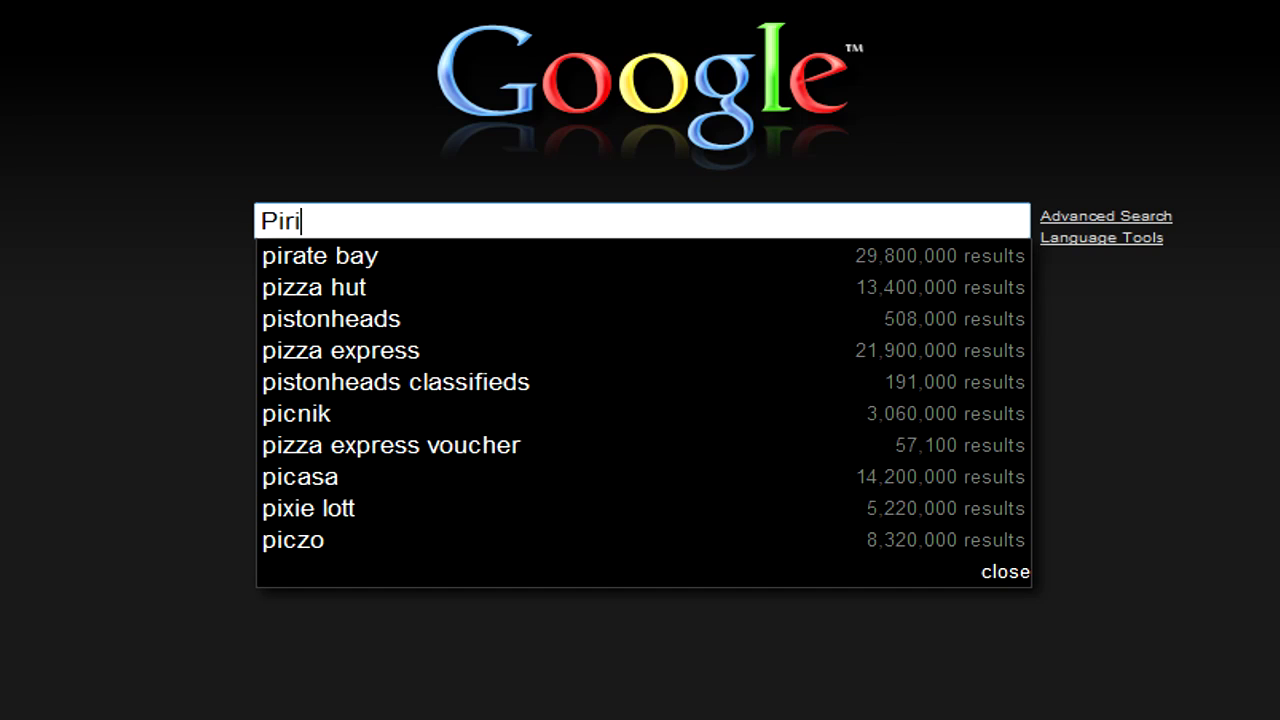
type("form")
key("Return")
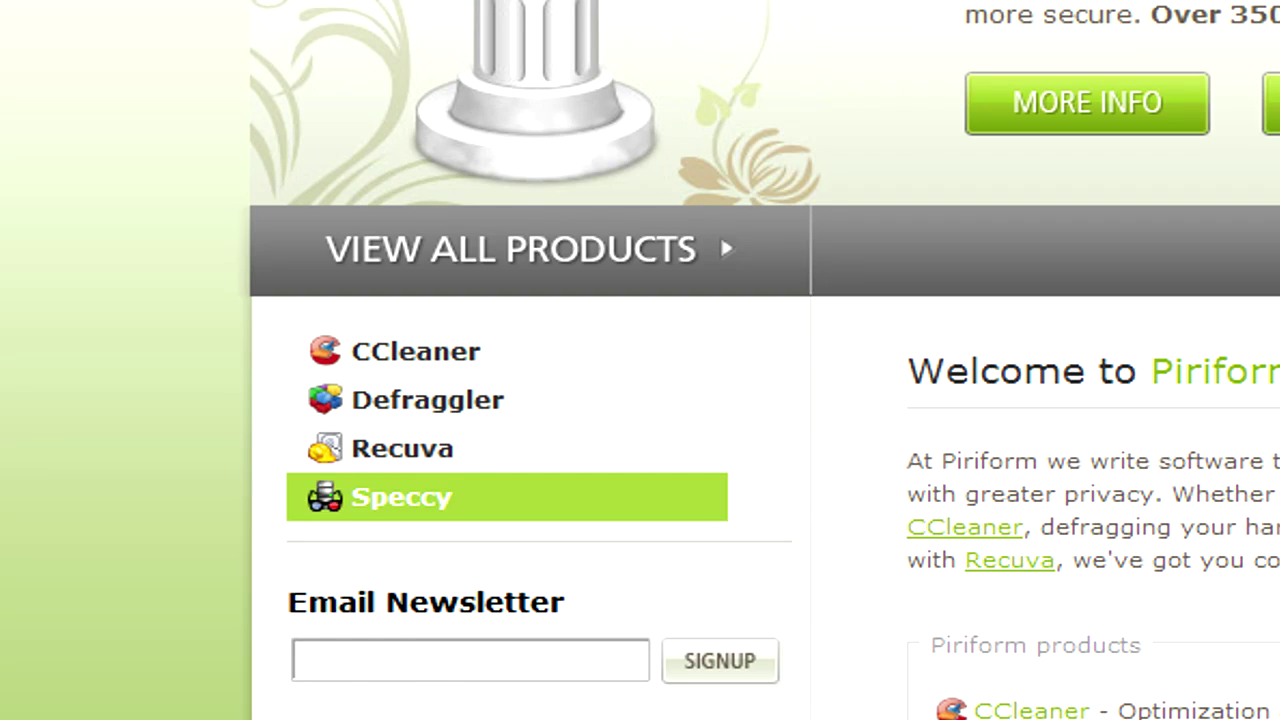
left_click(401, 497)
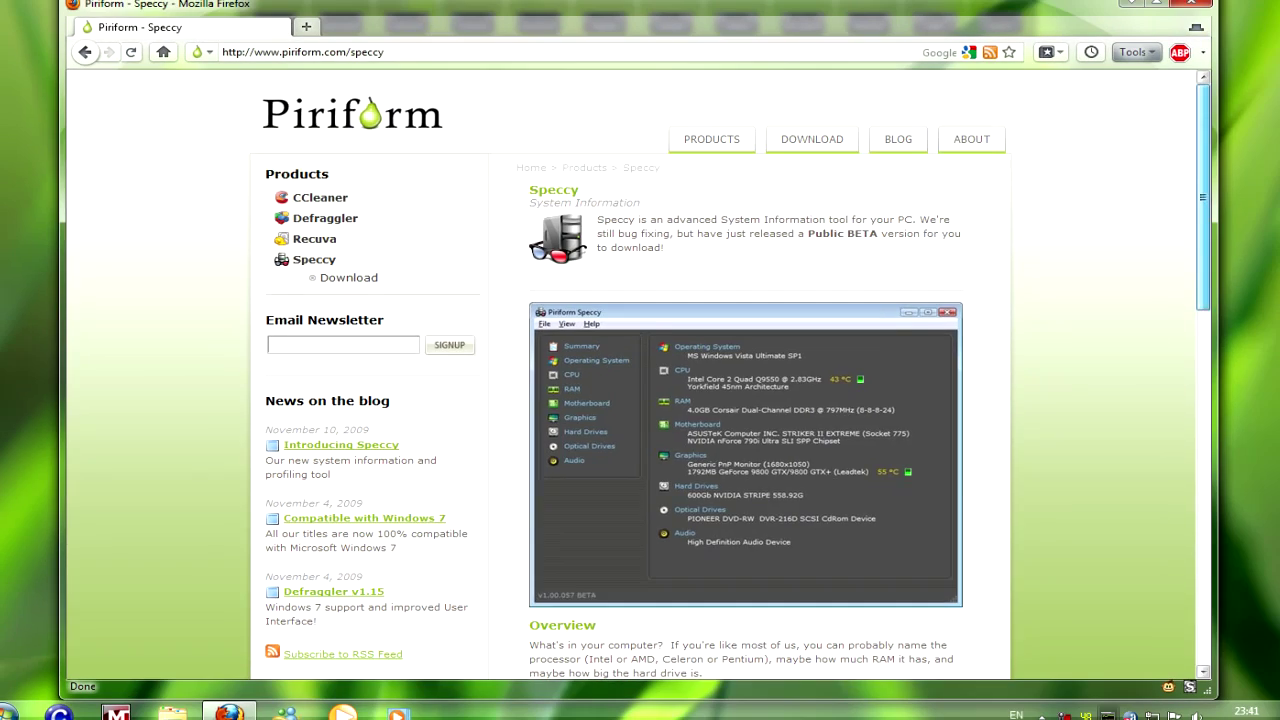
Step: Download the Speccy v1.00.057 Beta EXE installer, spsetup100.exe, and save it to the Desktop
scroll(700, 450, "down", 8)
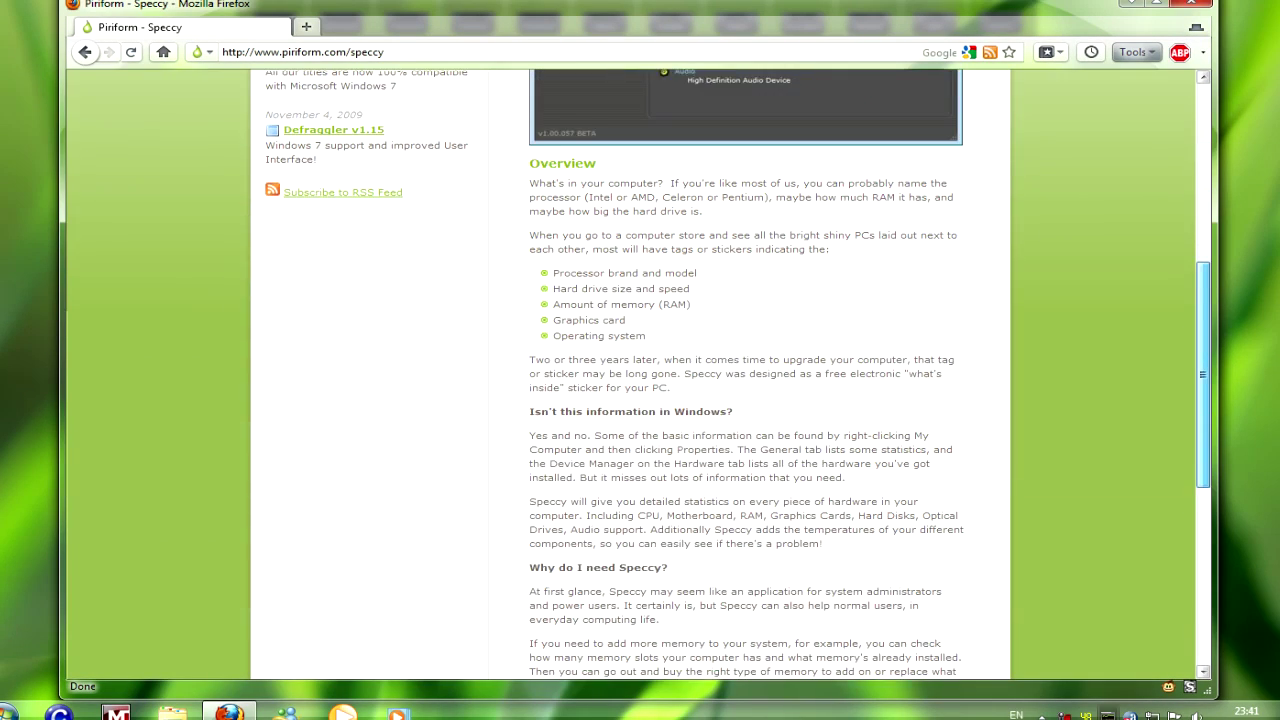
scroll(640, 400, "down", 7)
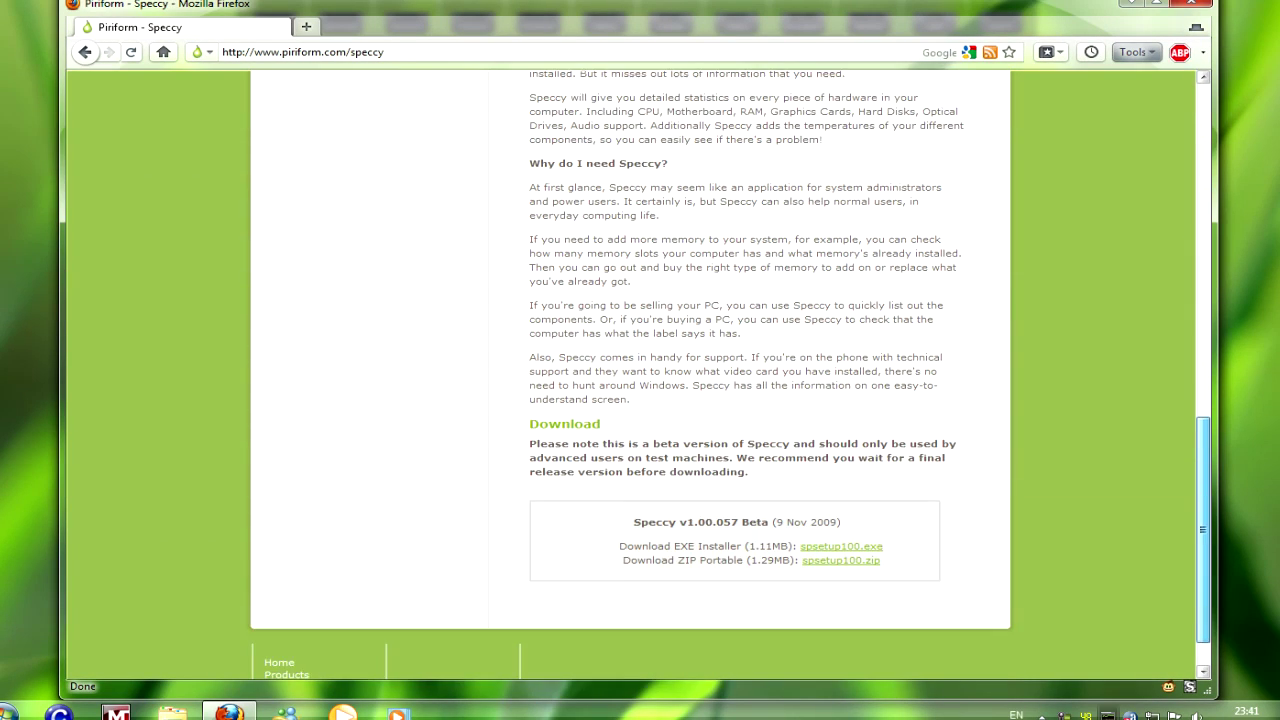
scroll(640, 400, "up", 13)
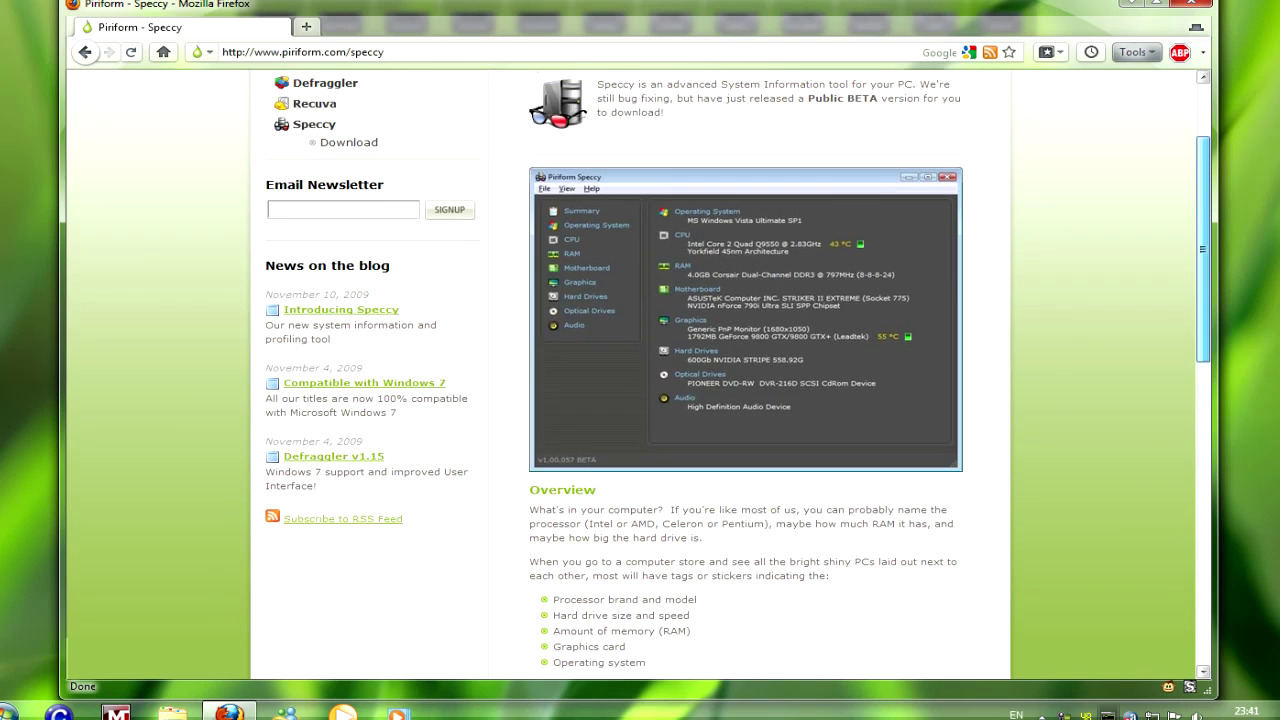
scroll(640, 400, "down", 10)
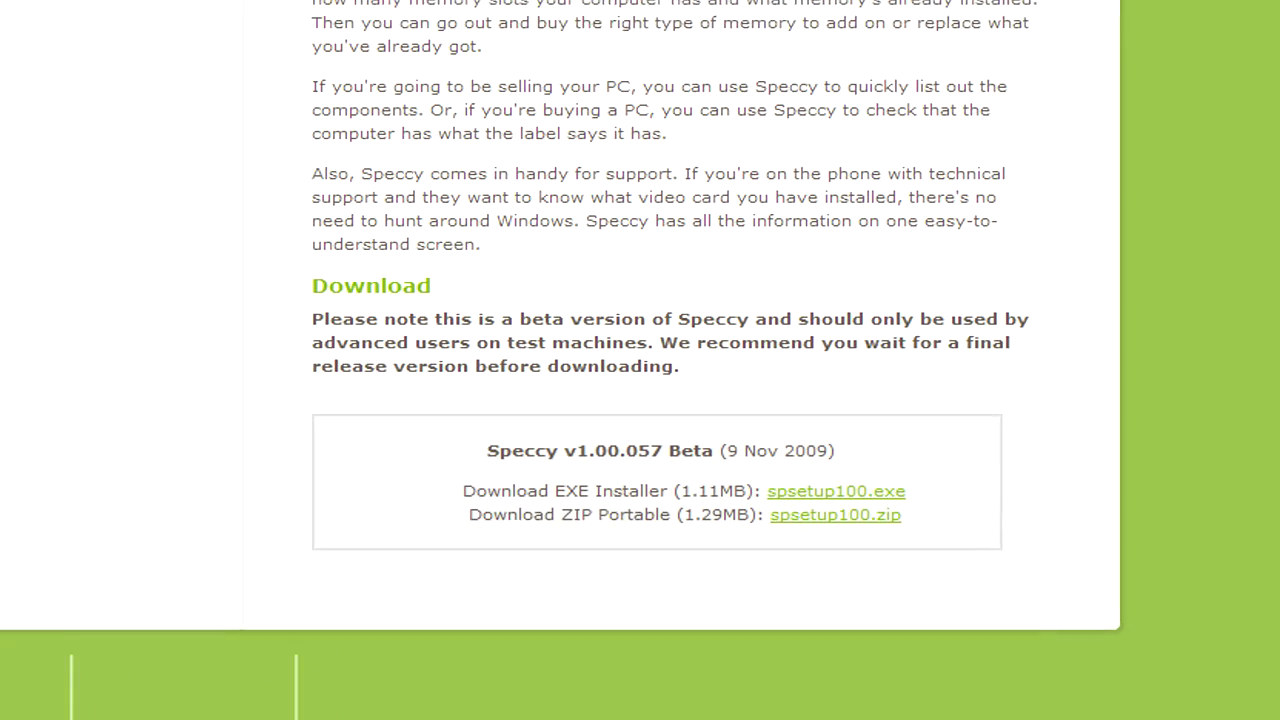
left_click_drag(462, 491, 698, 491)
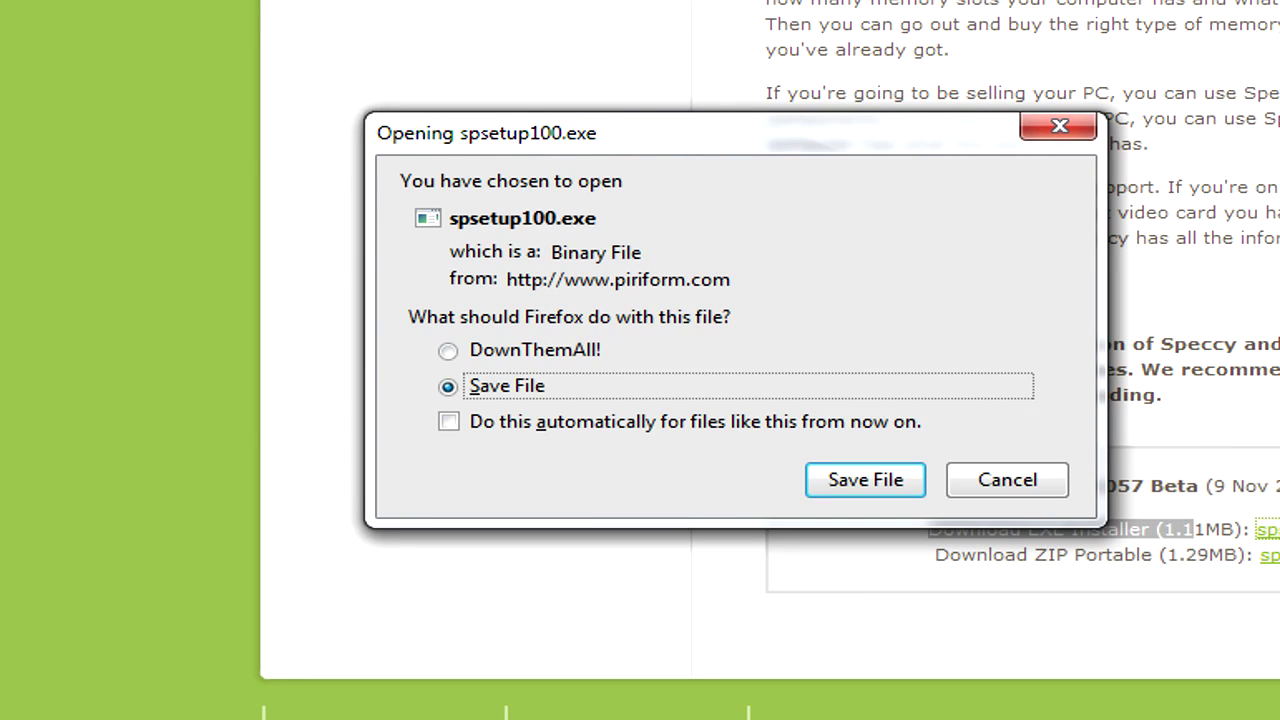
key("Return")
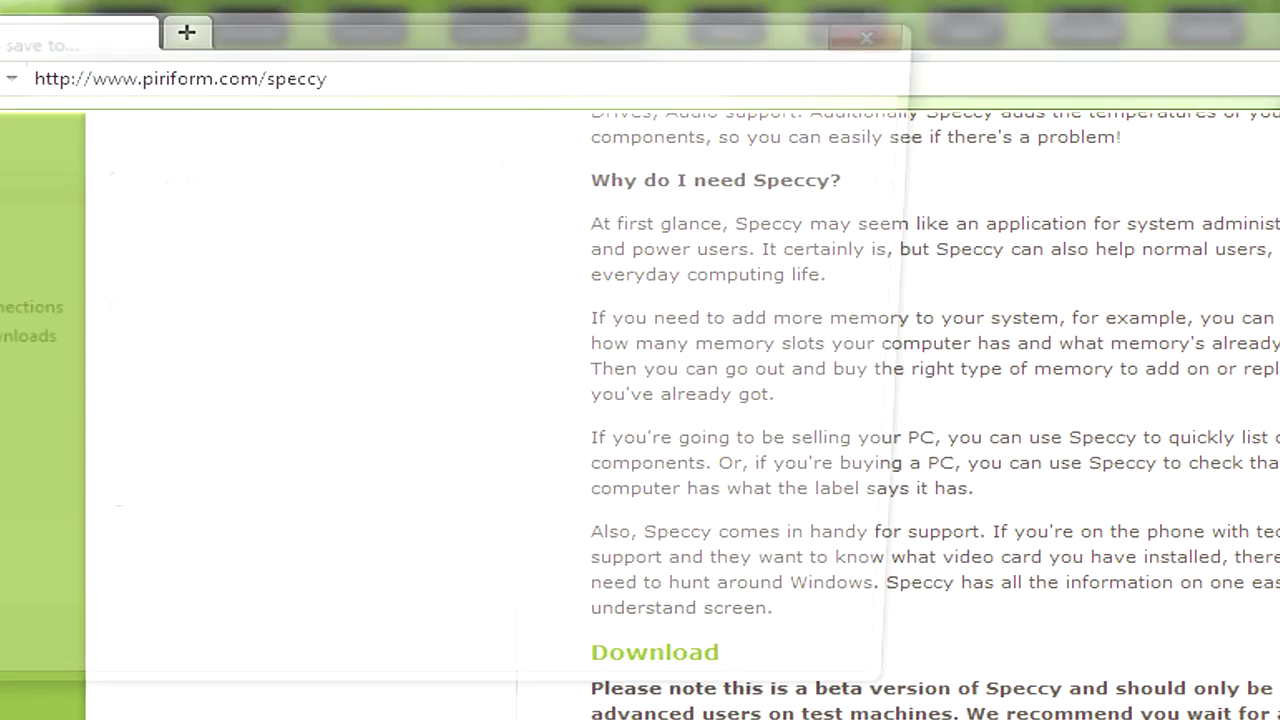
left_click(40, 217)
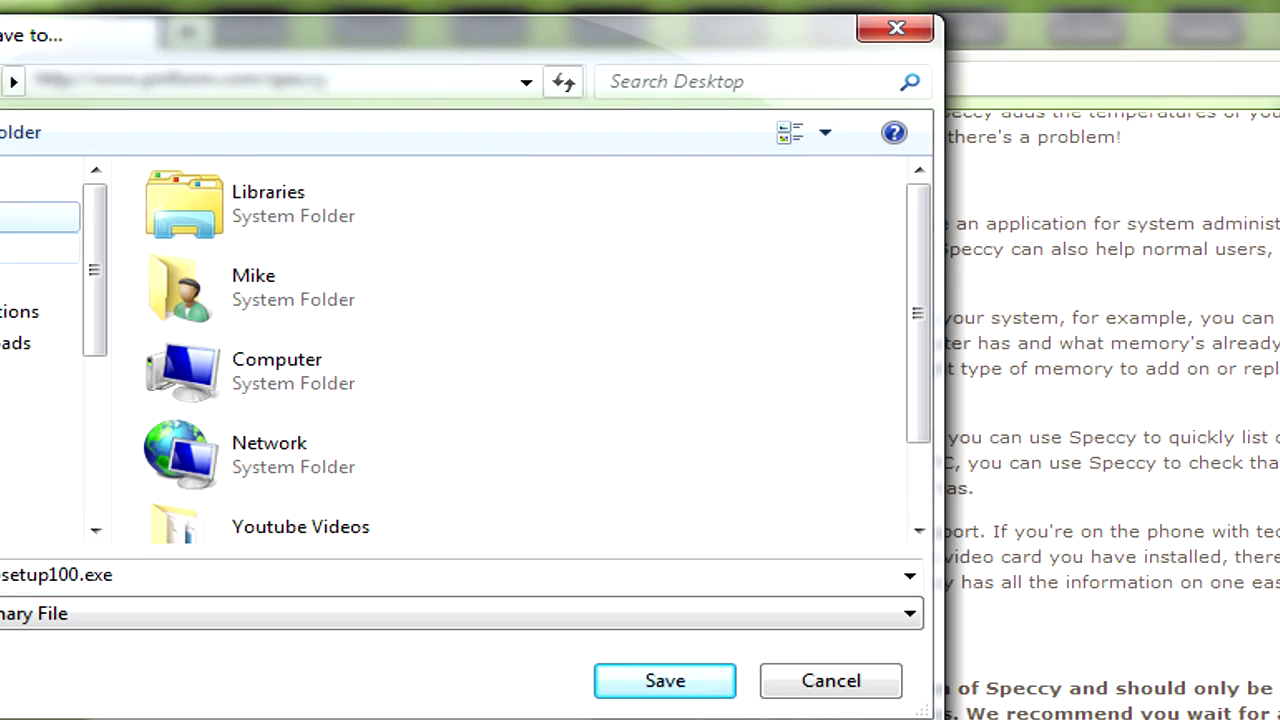
key("Return")
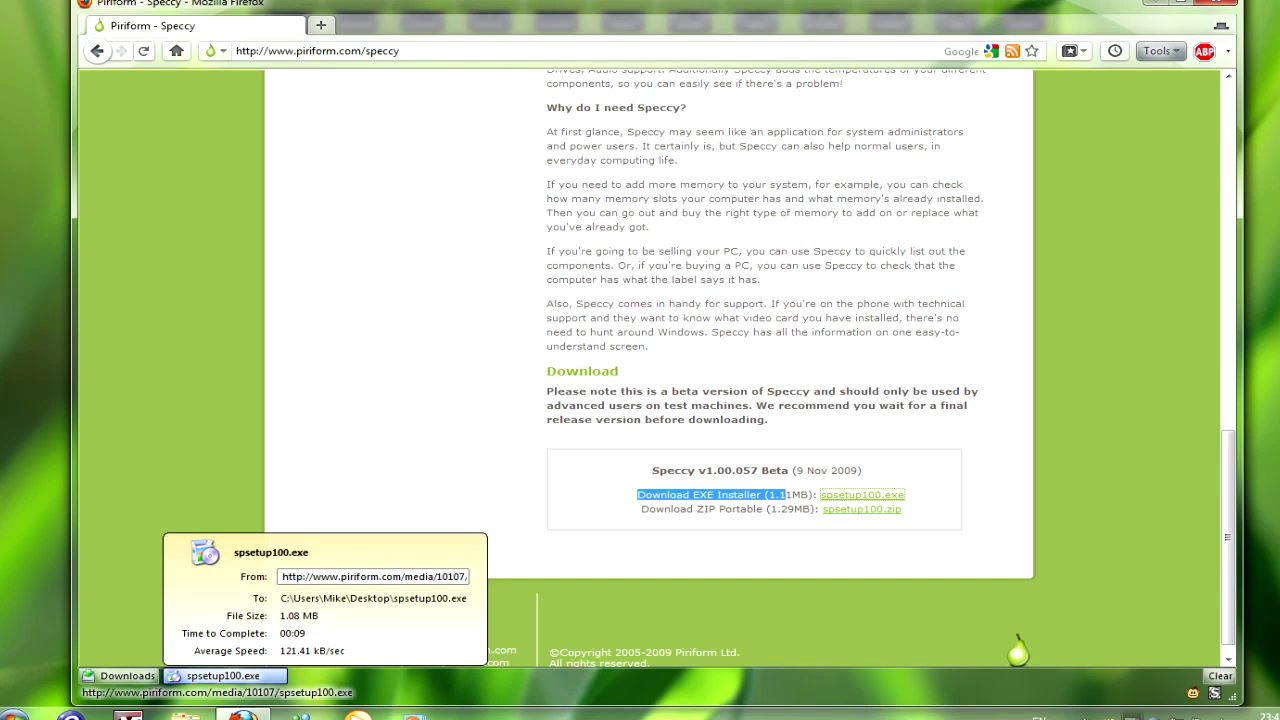
Step: Run the downloaded spsetup100.exe installer and accept the Speccy licence agreement
left_click(222, 675)
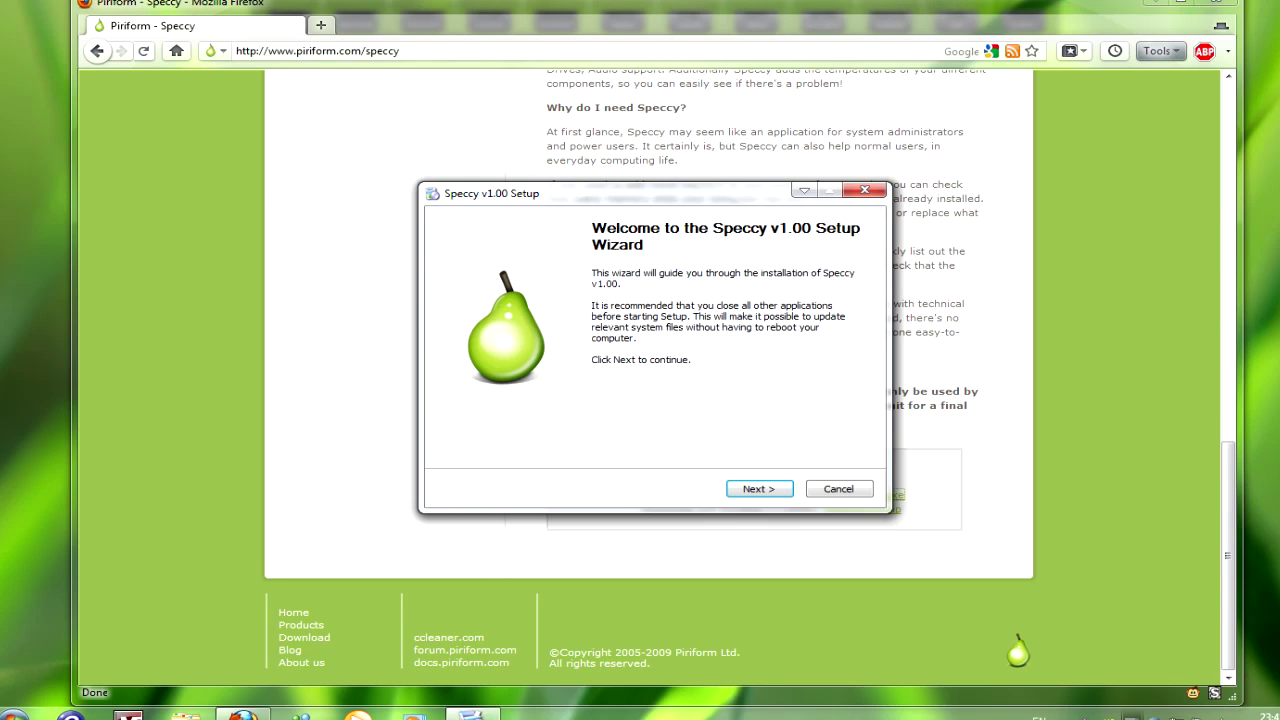
left_click_drag(640, 193, 620, 171)
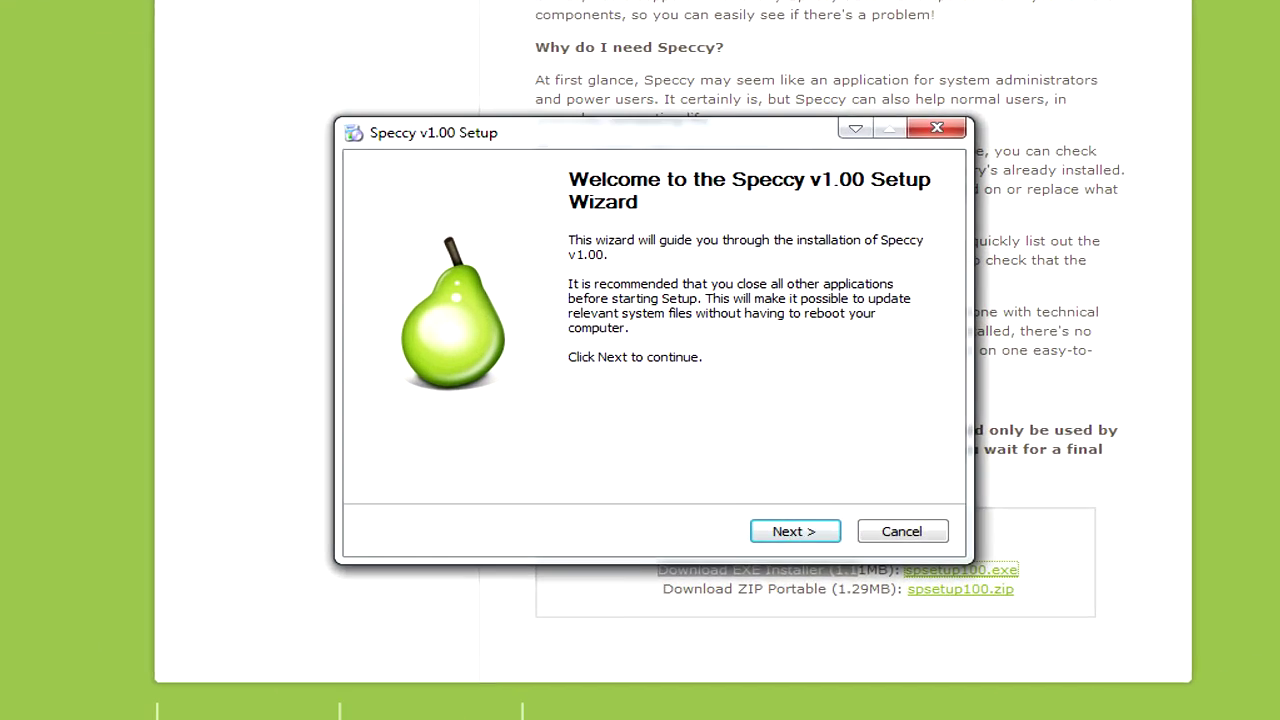
key("Return")
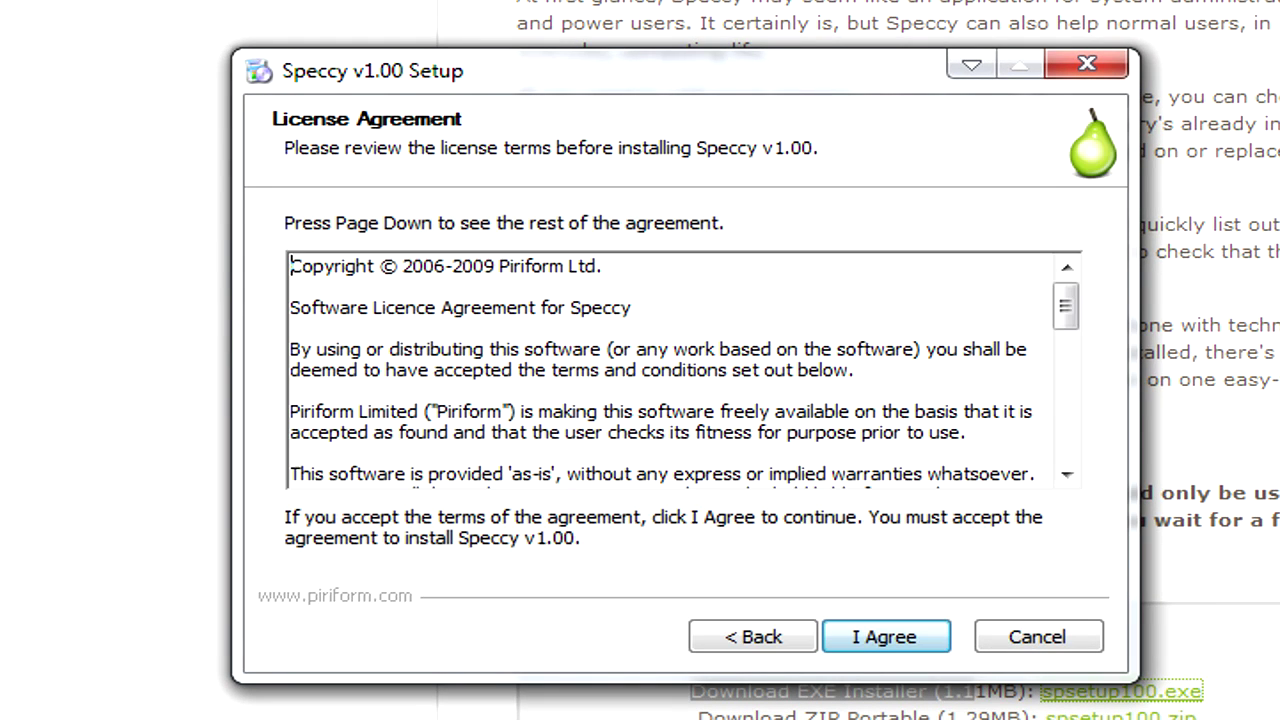
left_click(290, 327)
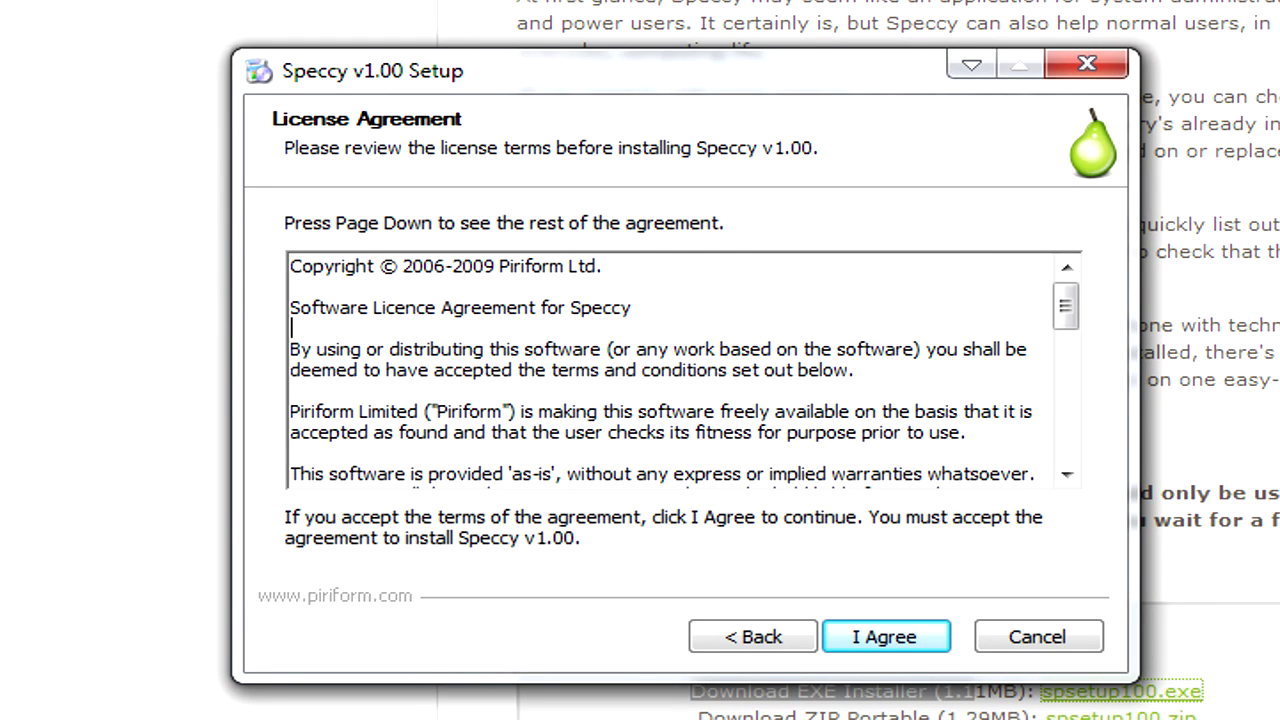
scroll(669, 370, "down", 10)
key("Return")
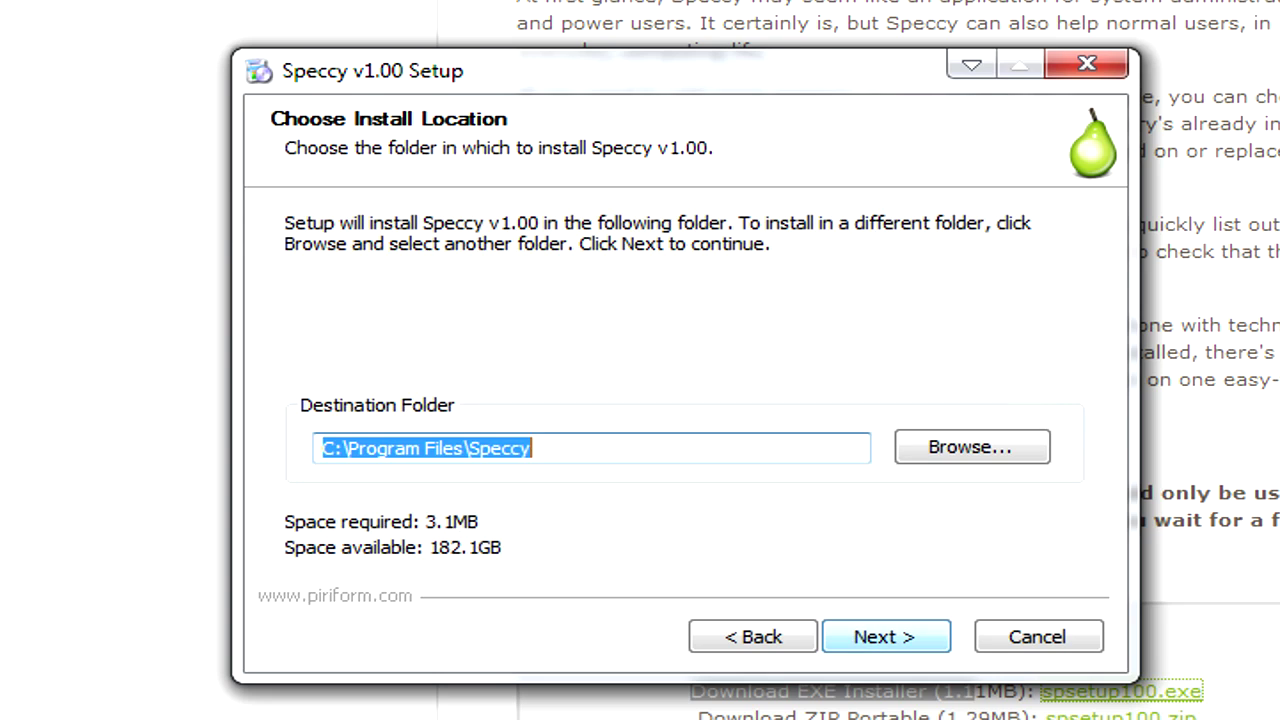
Step: Accept C:\Program Files\Speccy as the destination folder for the installation
left_click(395, 448)
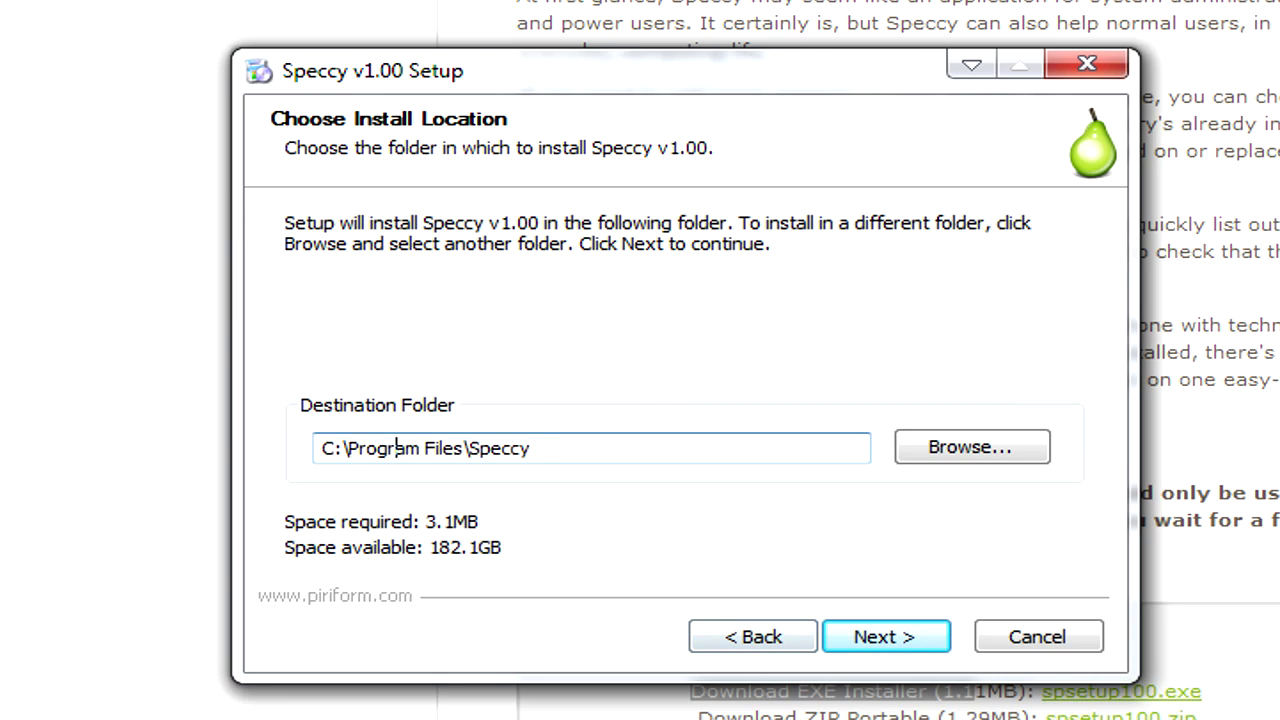
left_click(343, 448)
left_click(530, 448)
left_click(323, 448)
left_click(520, 448)
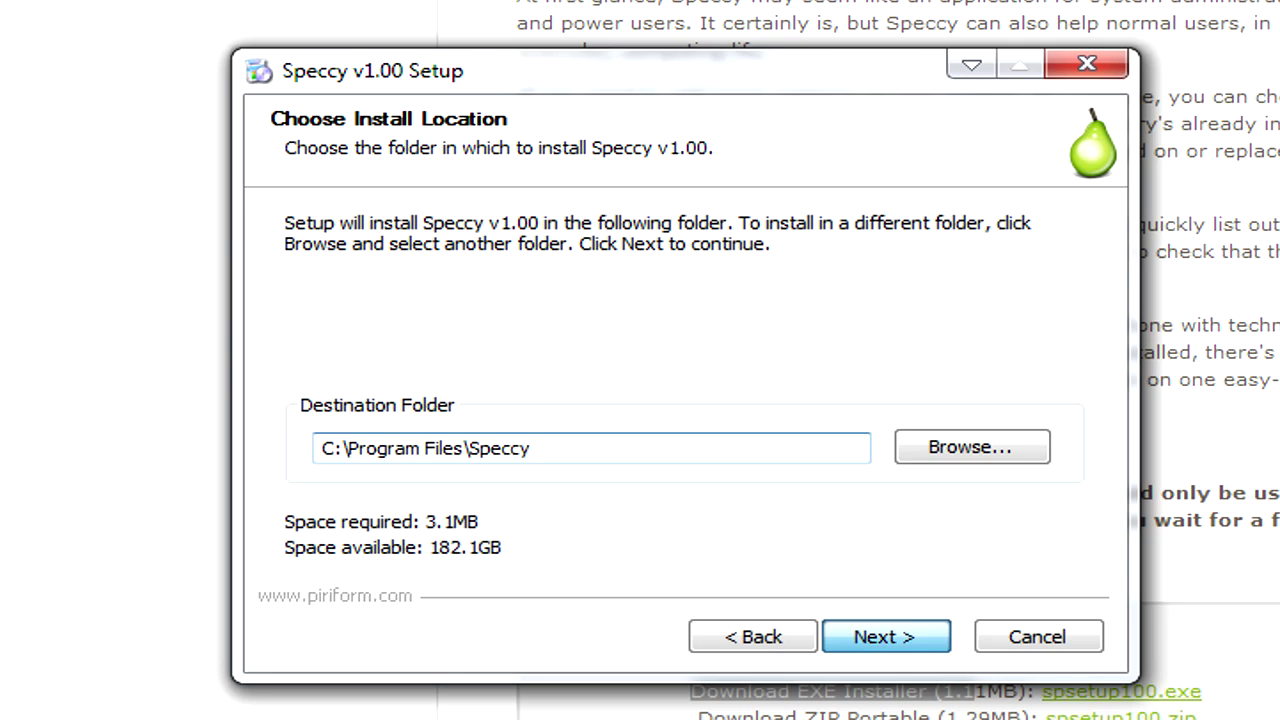
key("Return")
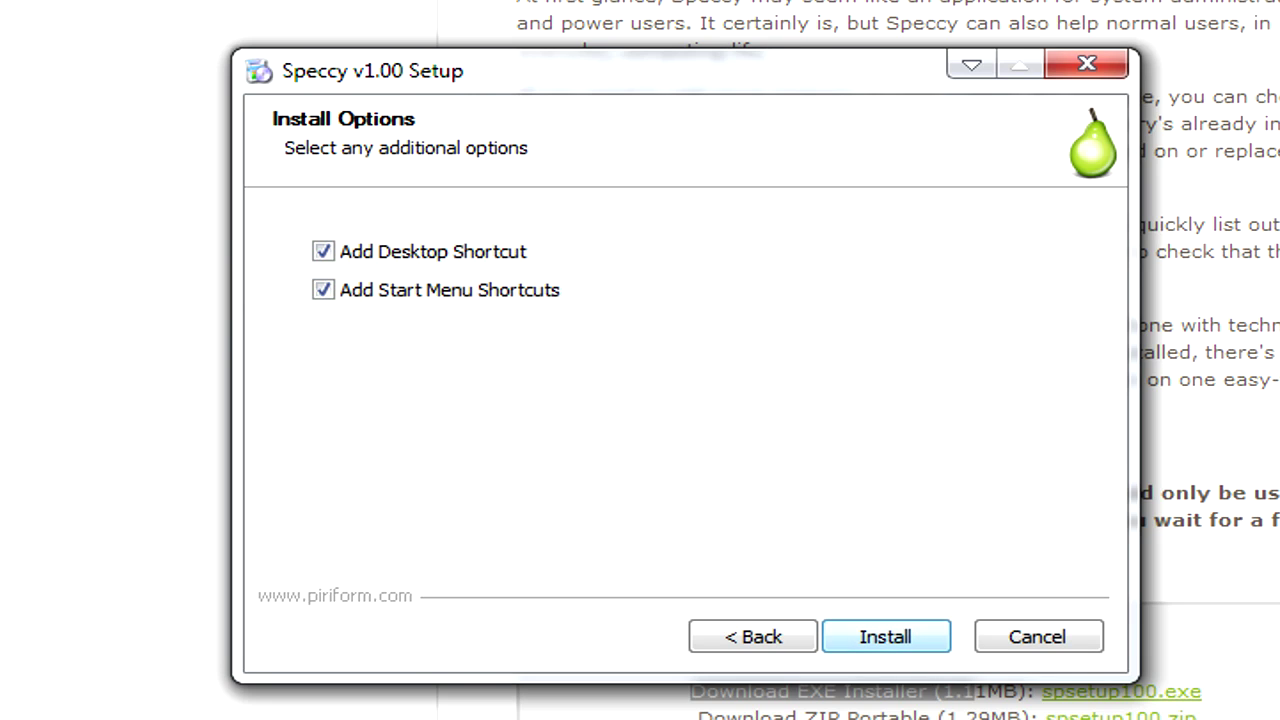
Step: Install Speccy with desktop and Start menu shortcuts, keeping the option to run Speccy v1.00 on completion enabled
key("Return")
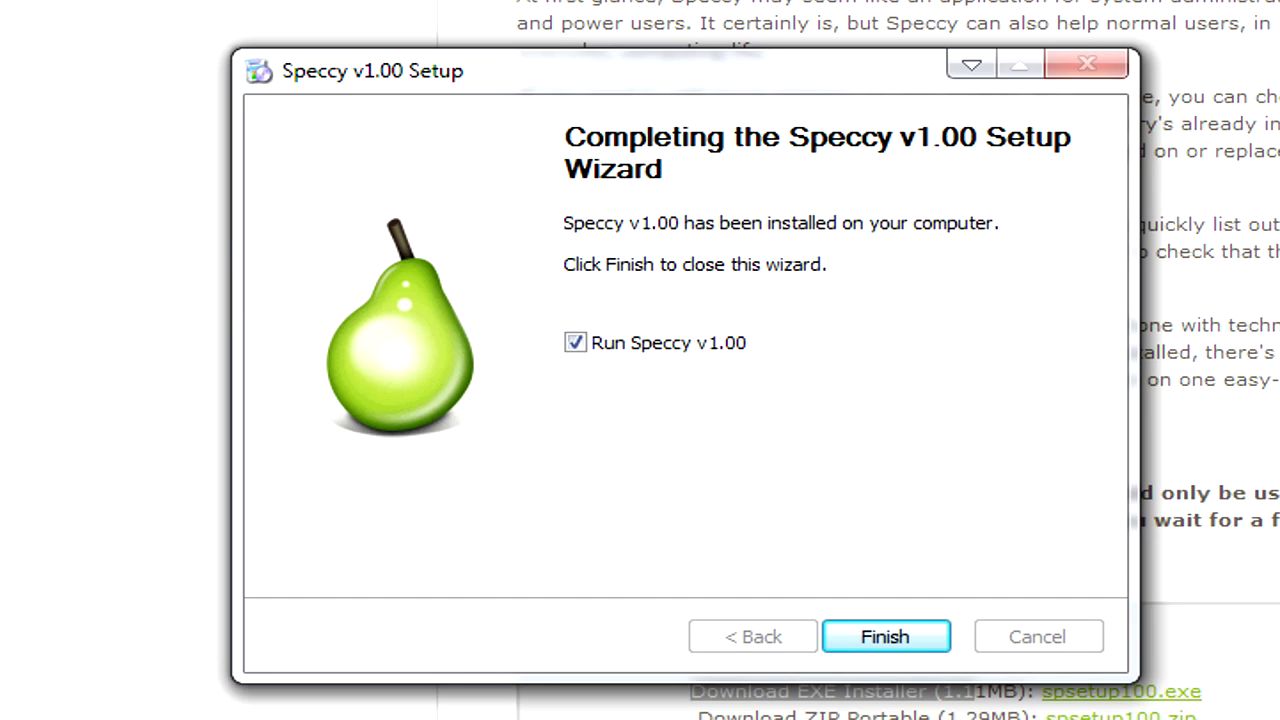
left_click(575, 342)
left_click(575, 342)
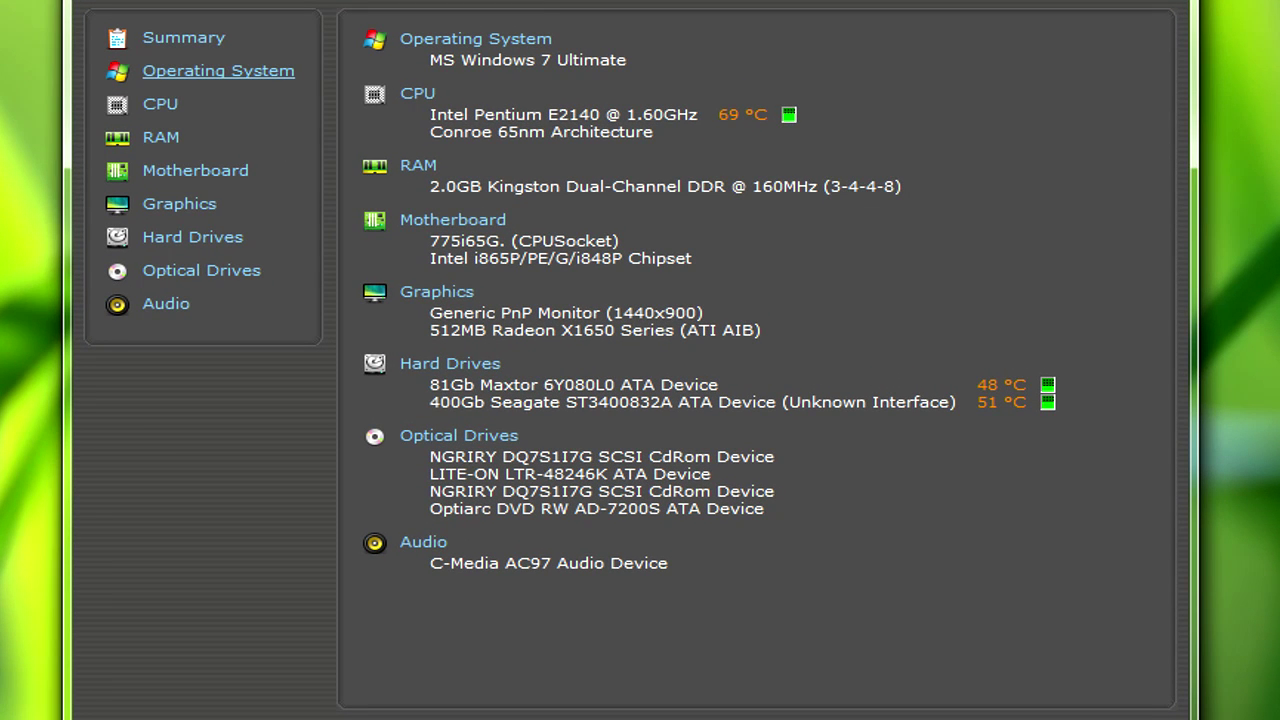
Step: Examine the operating system, CPU and RAM details in Speccy
left_click(218, 71)
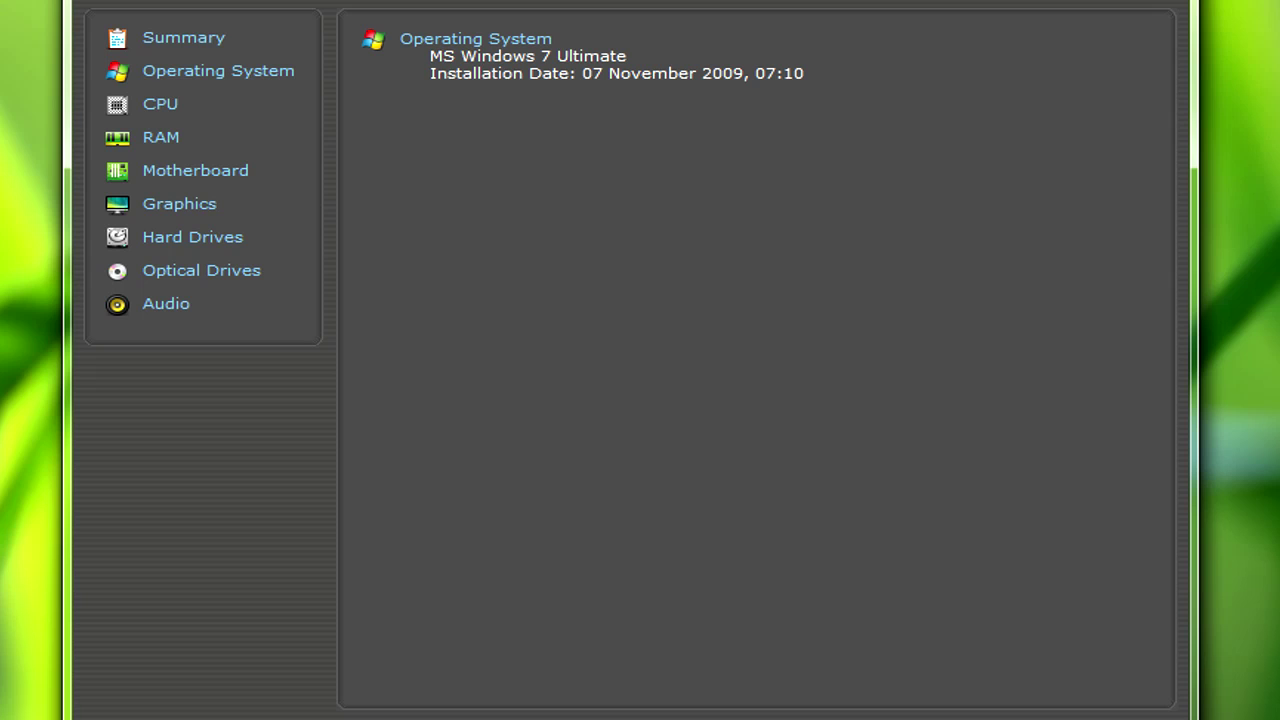
left_click(160, 104)
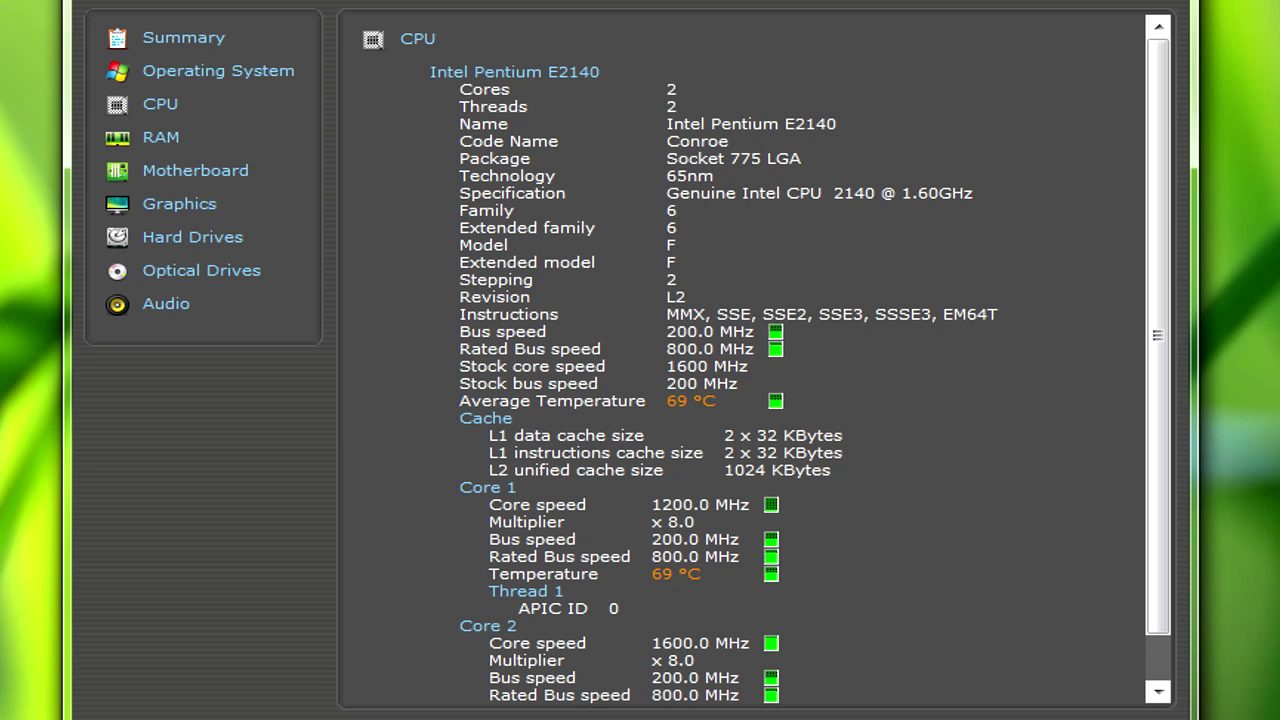
mouse_move(1158, 335)
left_mouse_down()
mouse_move(1158, 380)
mouse_move(1158, 335)
left_mouse_up()
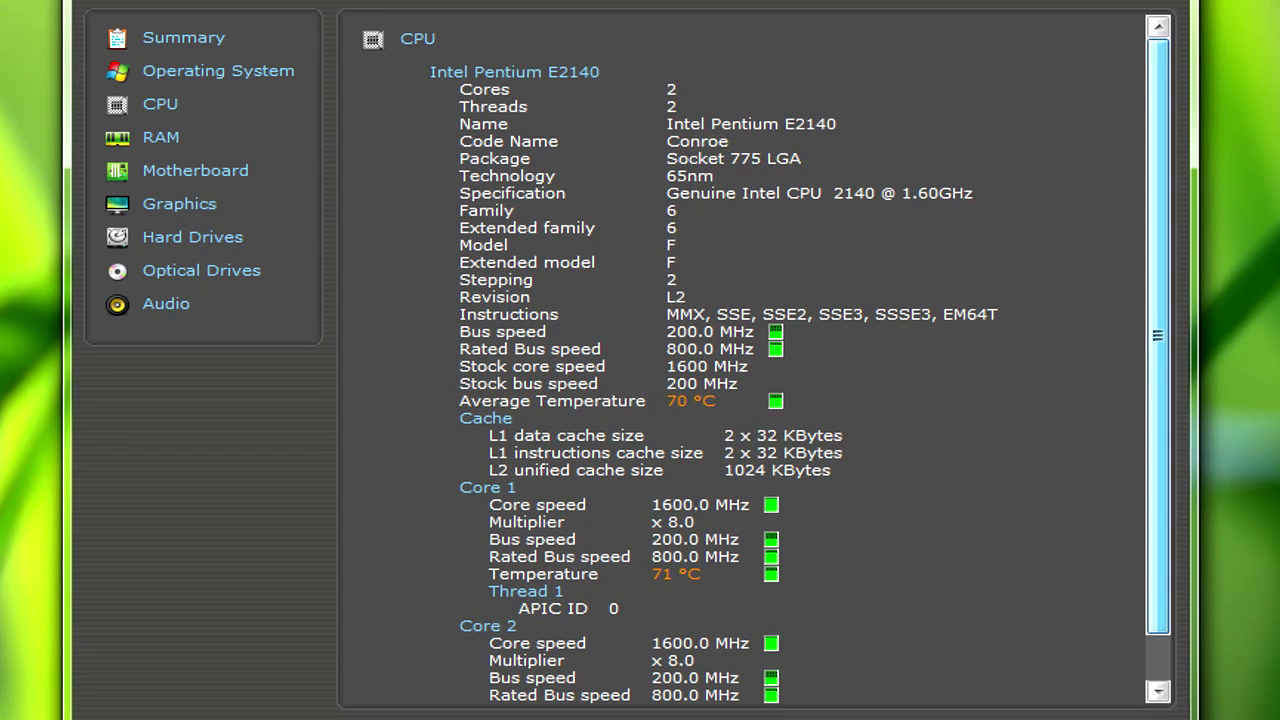
scroll(1157, 335, "down", 1)
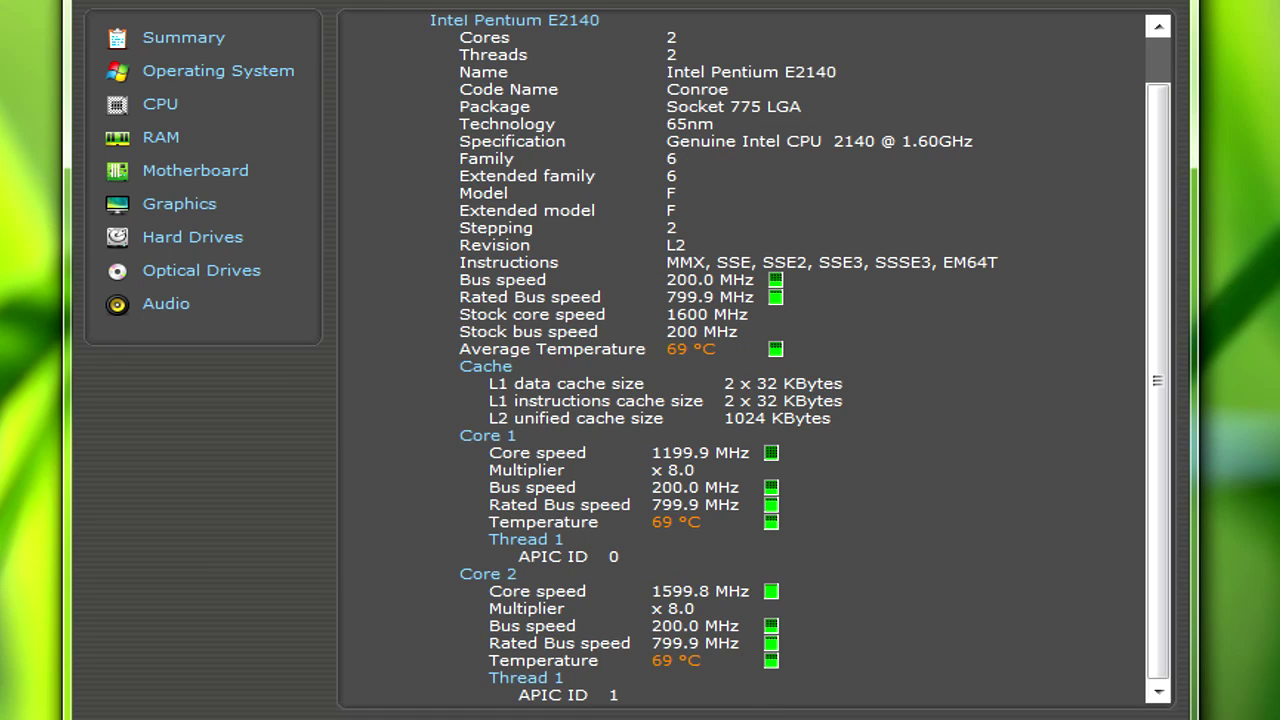
left_click(160, 137)
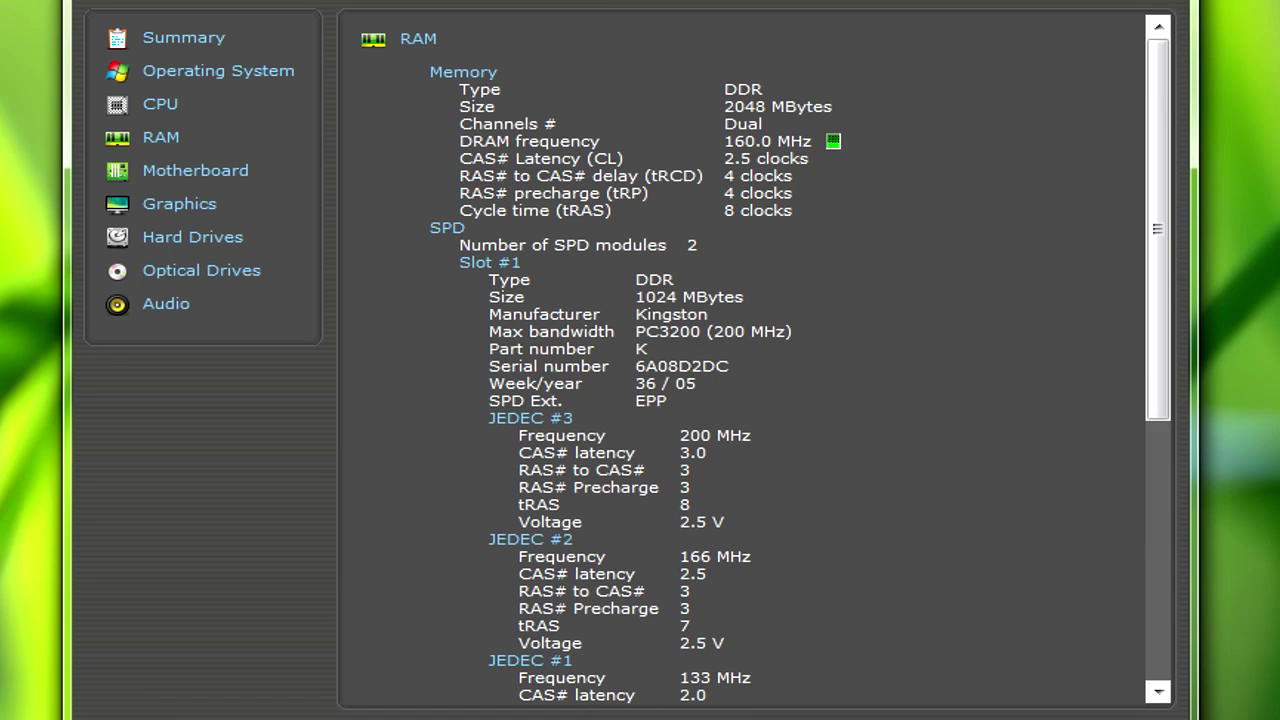
scroll(740, 360, "down", 7)
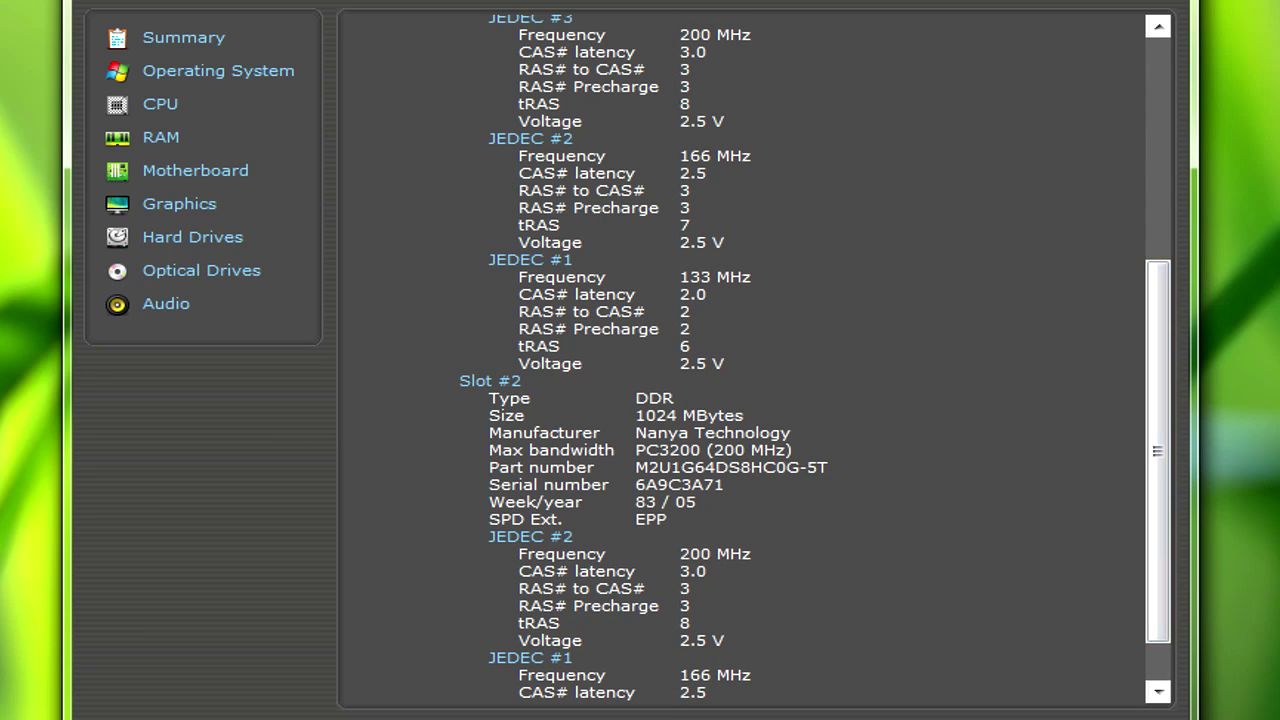
Step: Examine the motherboard, graphics, hard drive, optical drive and audio details, and return to the system summary
left_click(195, 171)
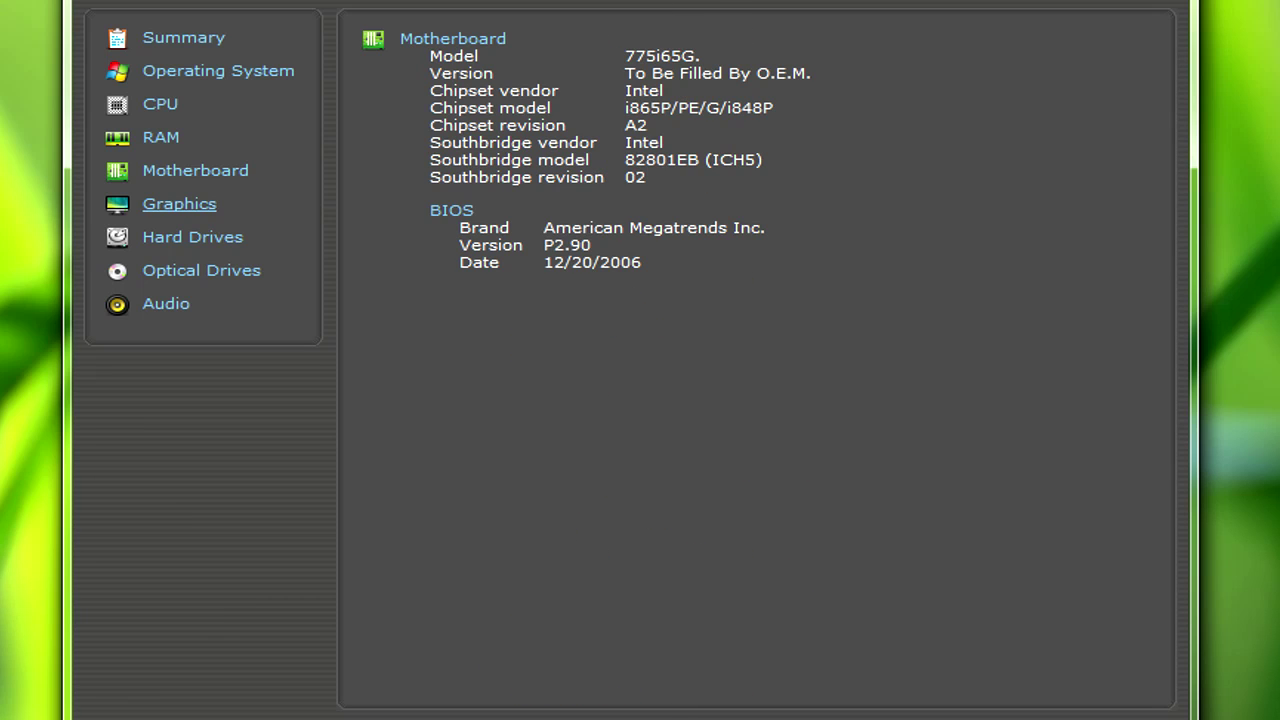
left_click(179, 204)
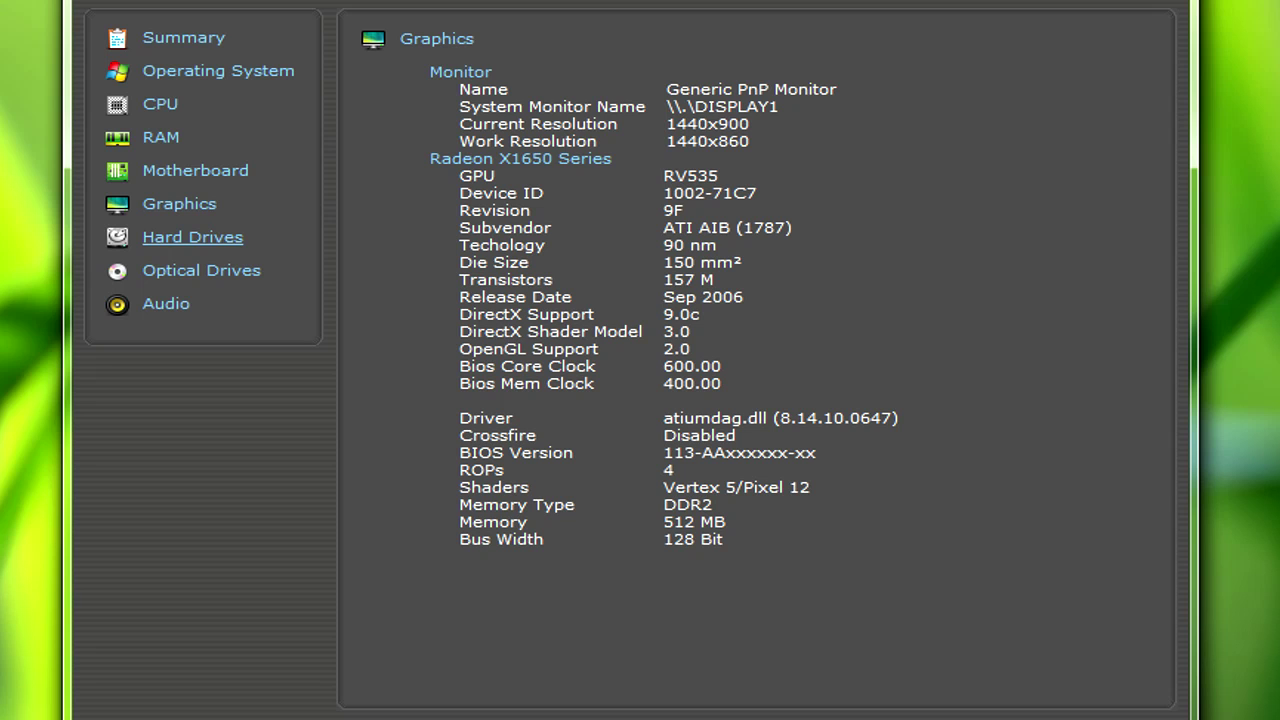
left_click(192, 237)
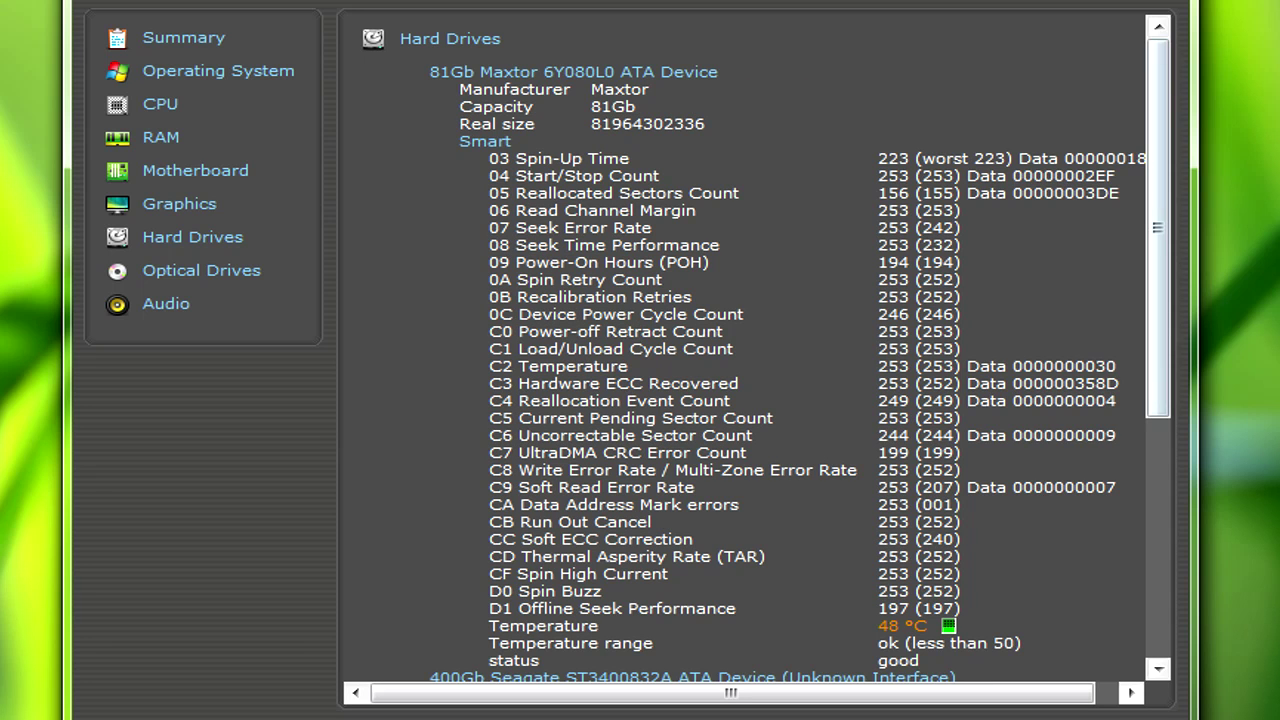
left_click(201, 270)
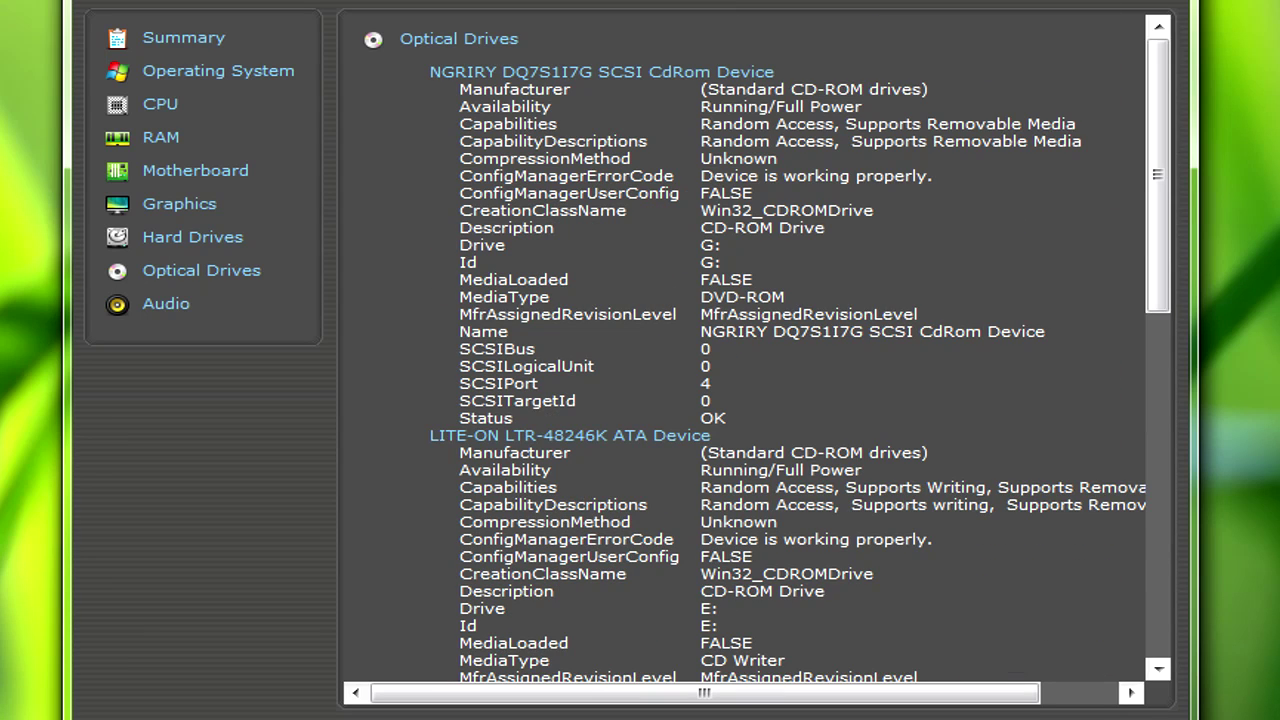
left_click_drag(1158, 175, 1158, 518)
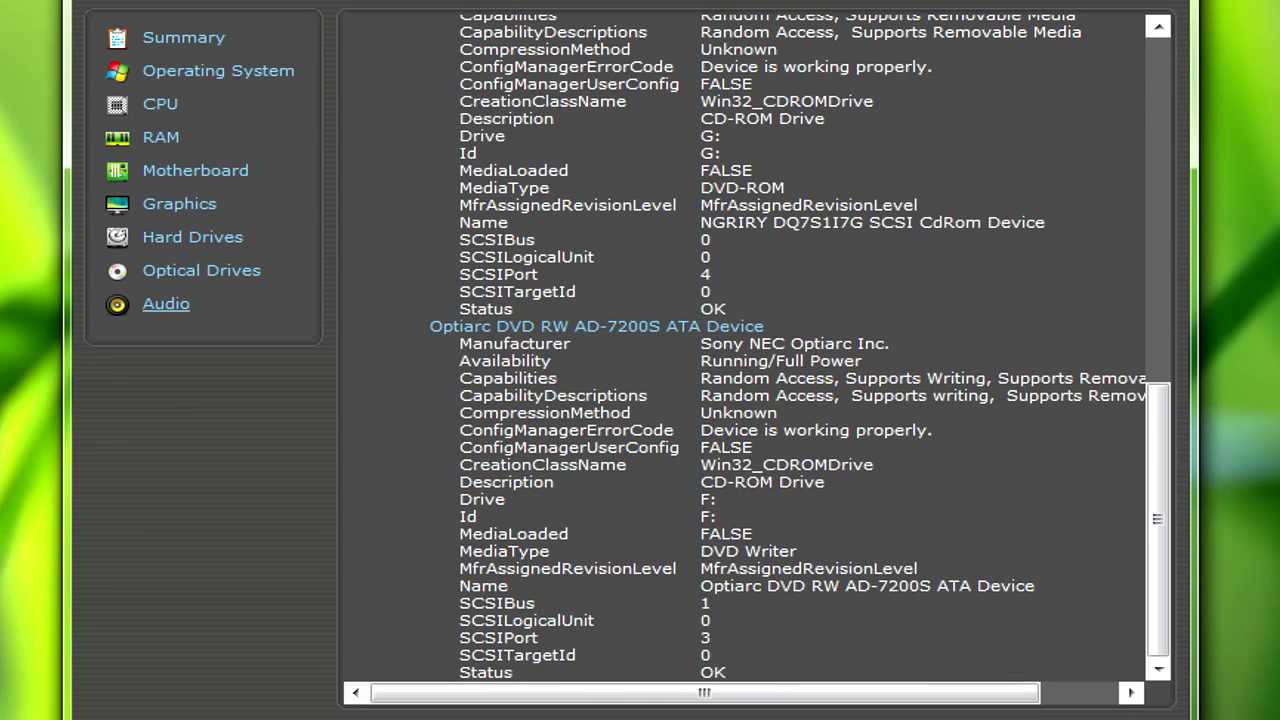
left_click(165, 304)
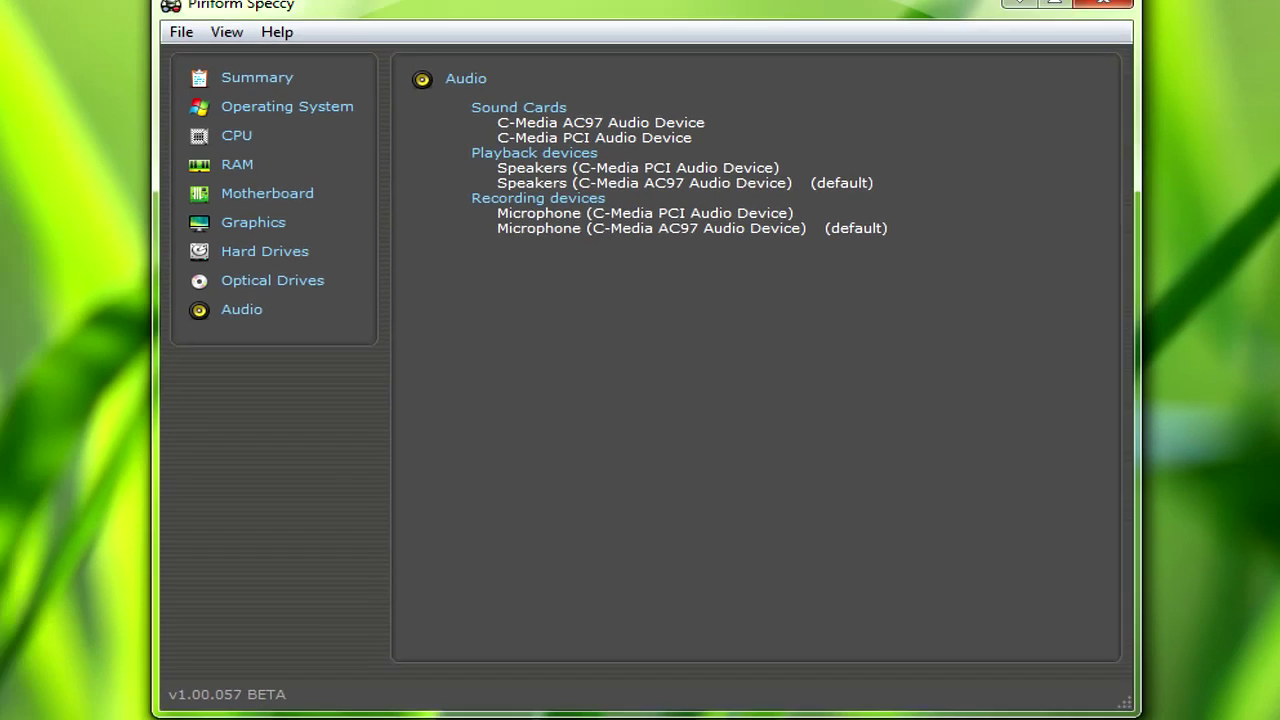
left_click(183, 37)
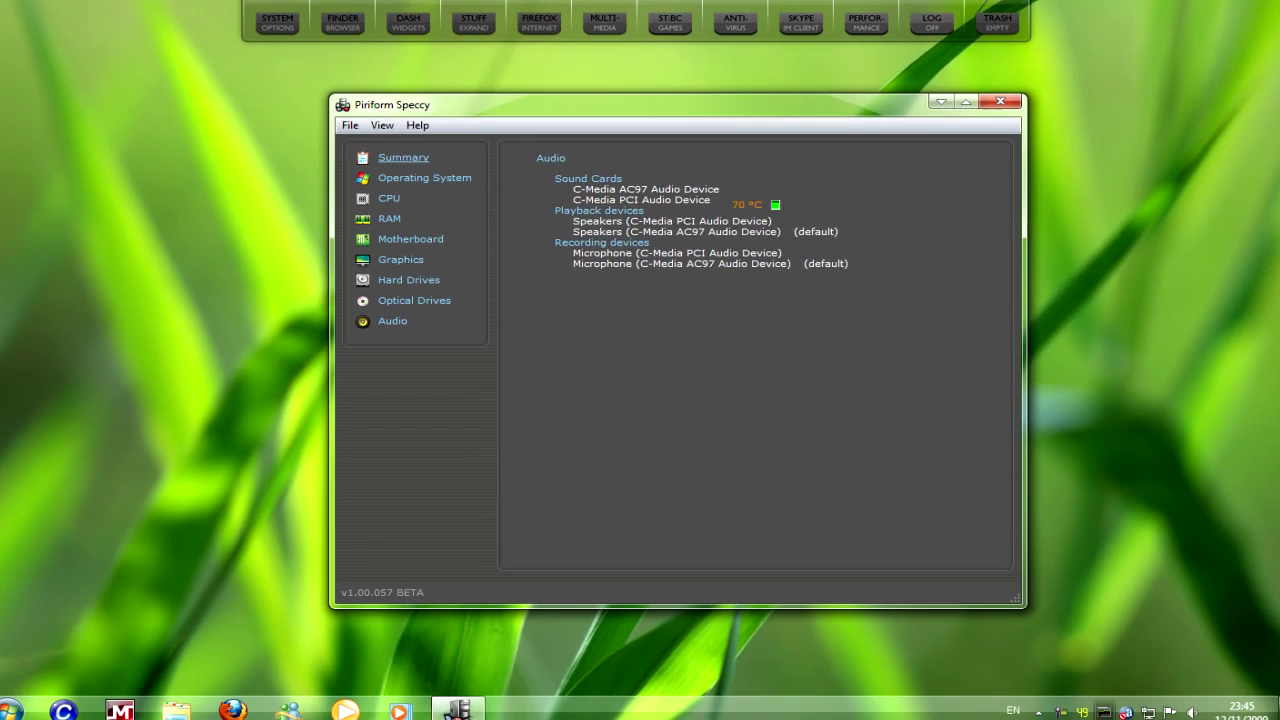